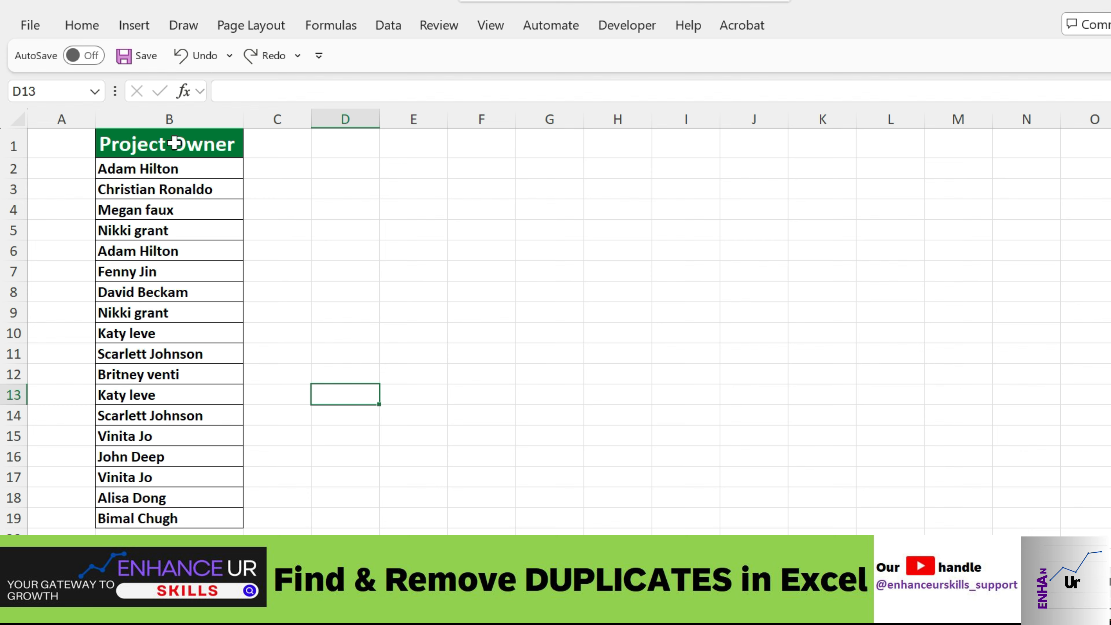
Start a conditional formatting rule for duplicate values on the whole Project Owner column.
{"action": "left_click", "coordinate": [177, 115]}
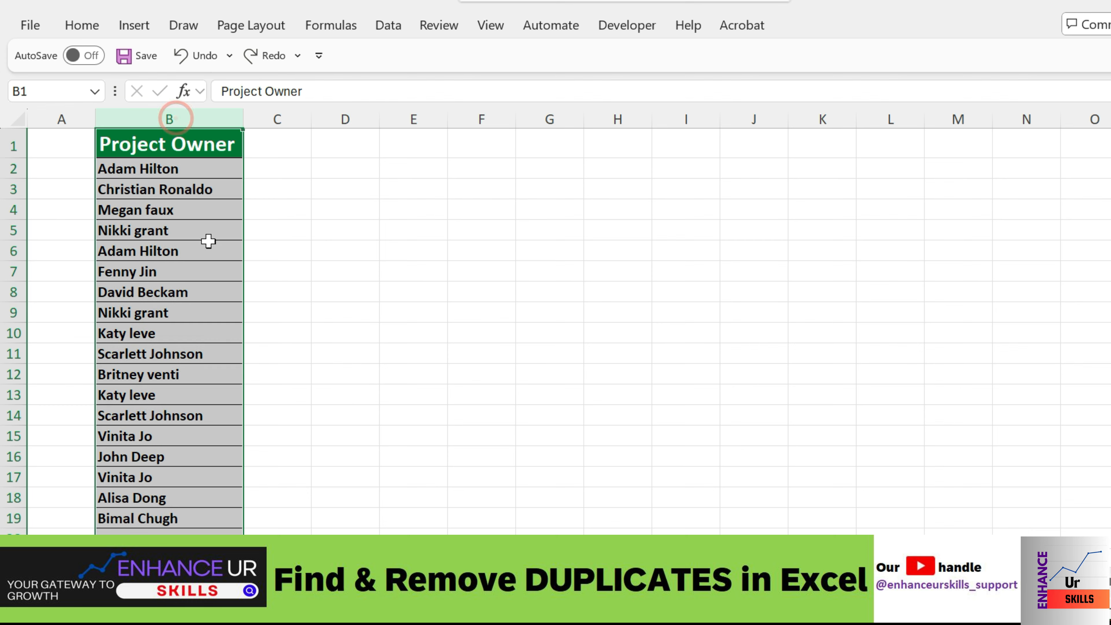
{"action": "left_click", "coordinate": [85, 30]}
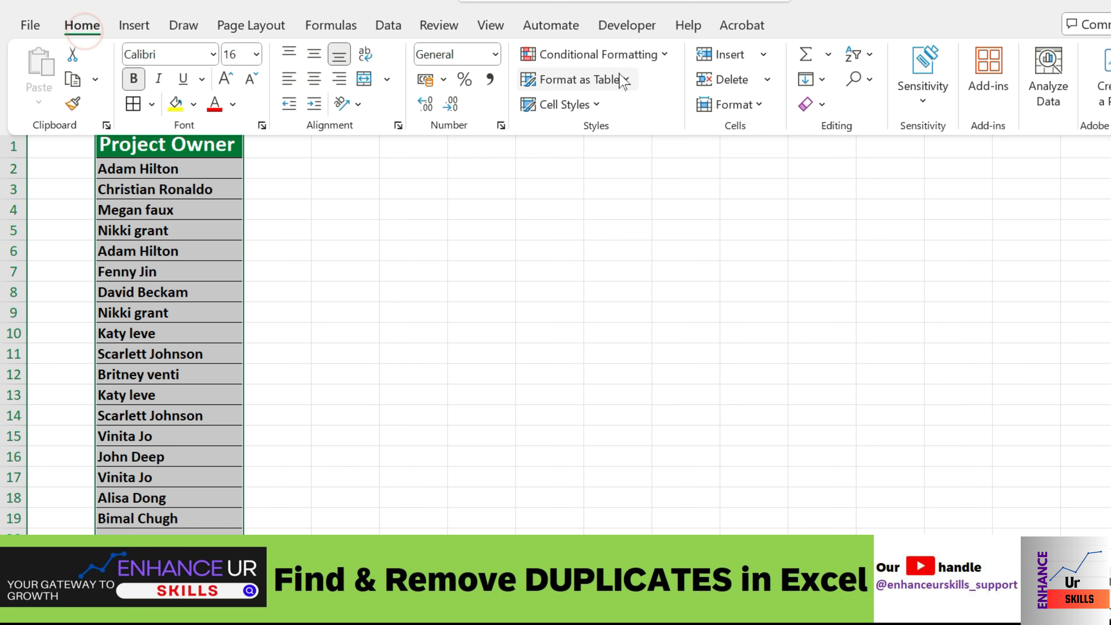
{"action": "left_click", "coordinate": [668, 58]}
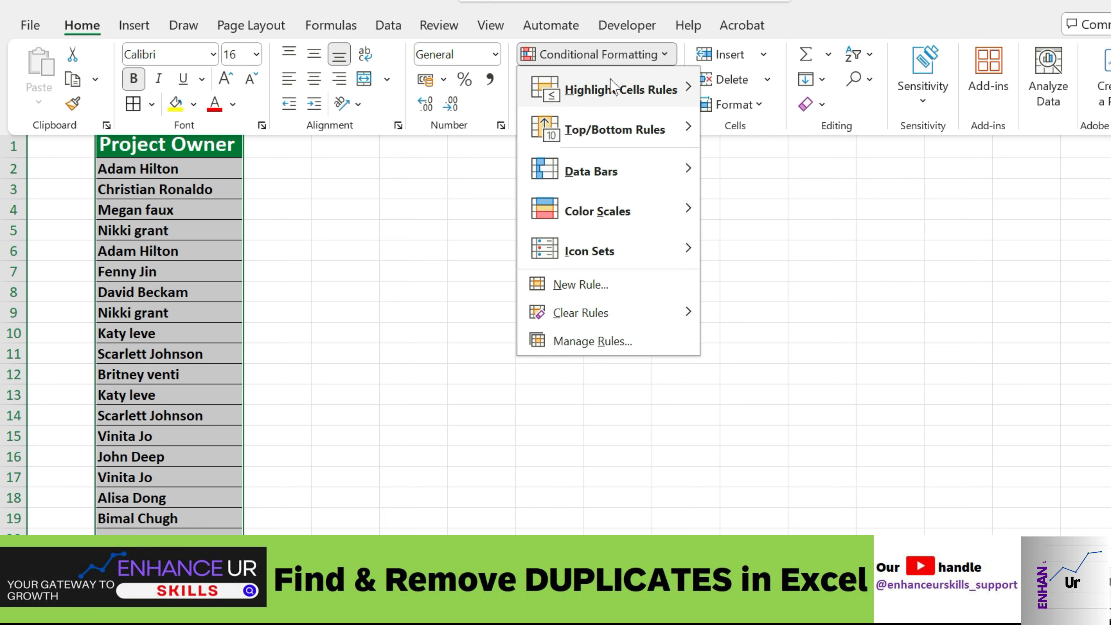
{"action": "mouse_move", "coordinate": [614, 92]}
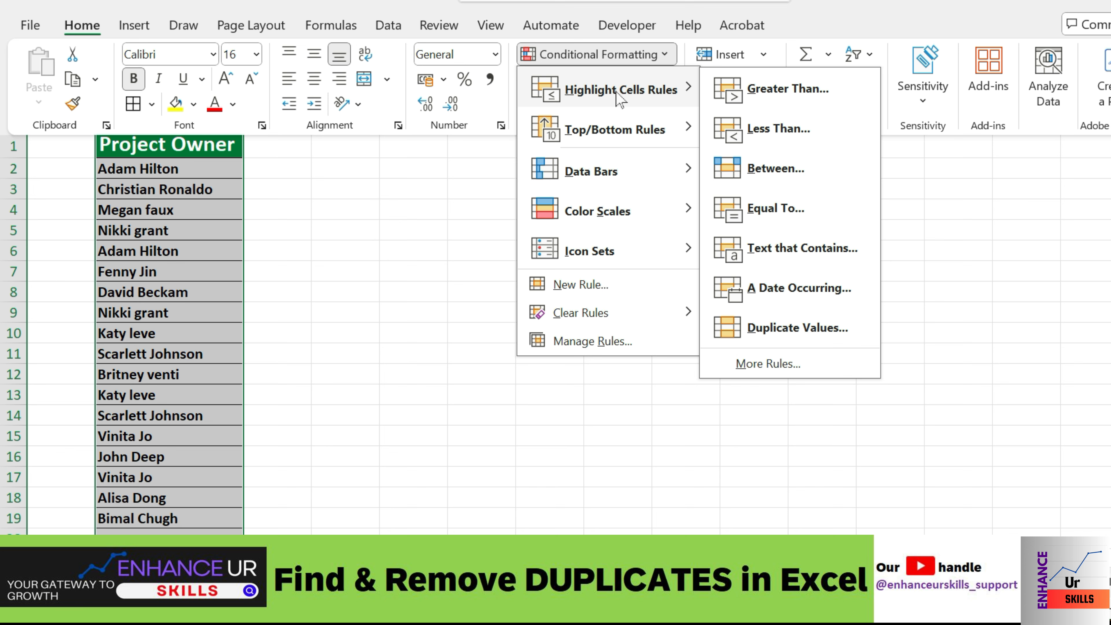
{"action": "left_click", "coordinate": [799, 332]}
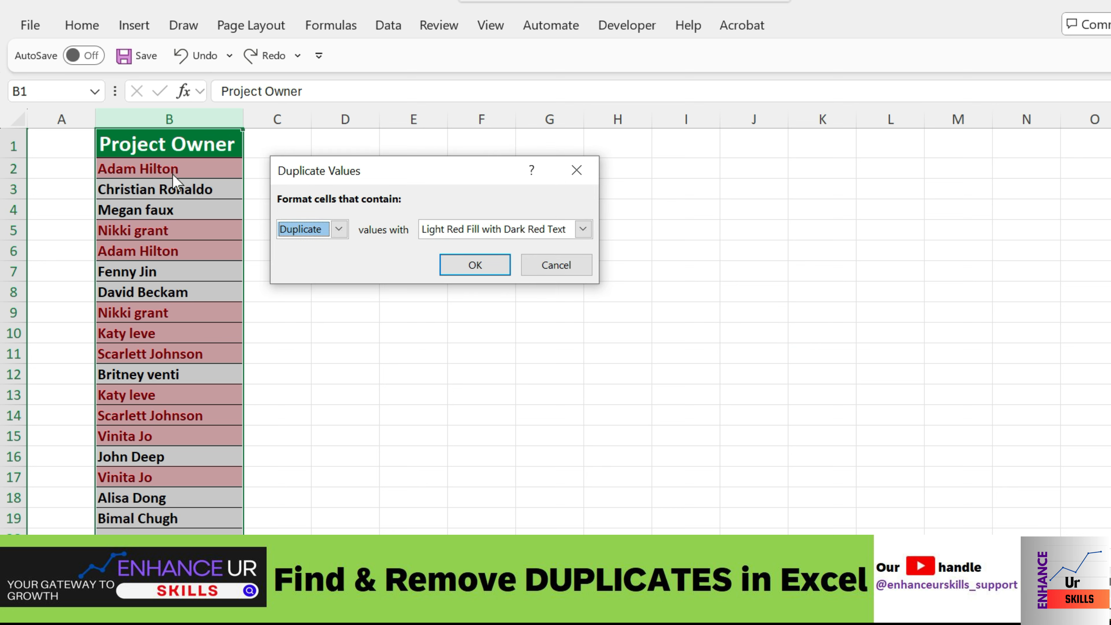
Preview the rule on Unique values and set it back to Duplicate values.
{"action": "left_click", "coordinate": [338, 230]}
{"action": "left_click", "coordinate": [339, 230]}
{"action": "left_click", "coordinate": [325, 261]}
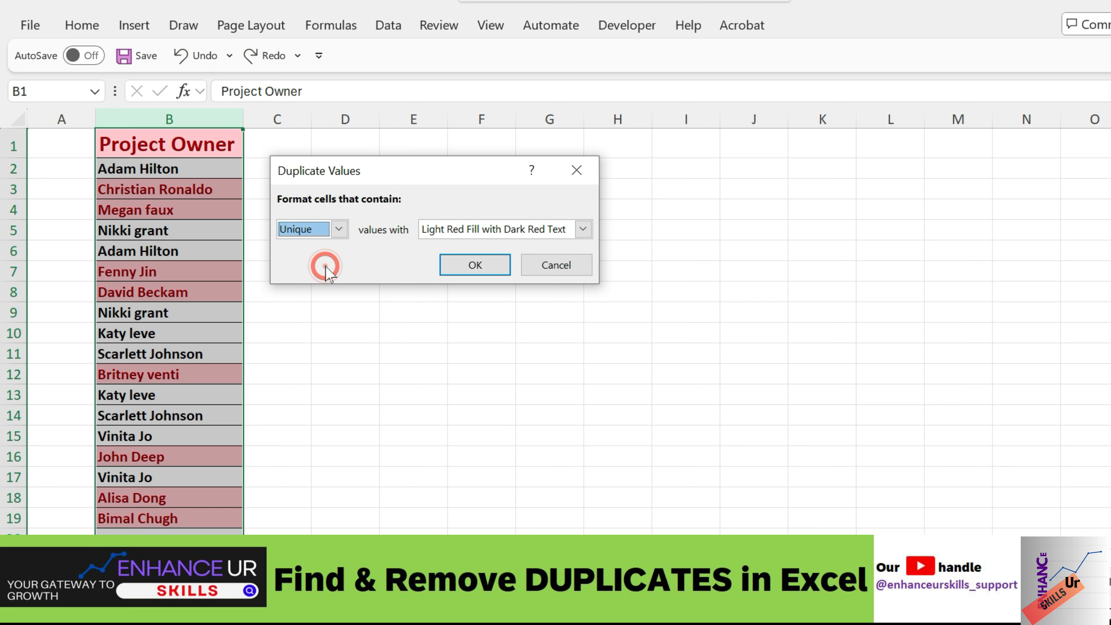
{"action": "left_click", "coordinate": [341, 237]}
{"action": "left_click", "coordinate": [336, 246]}
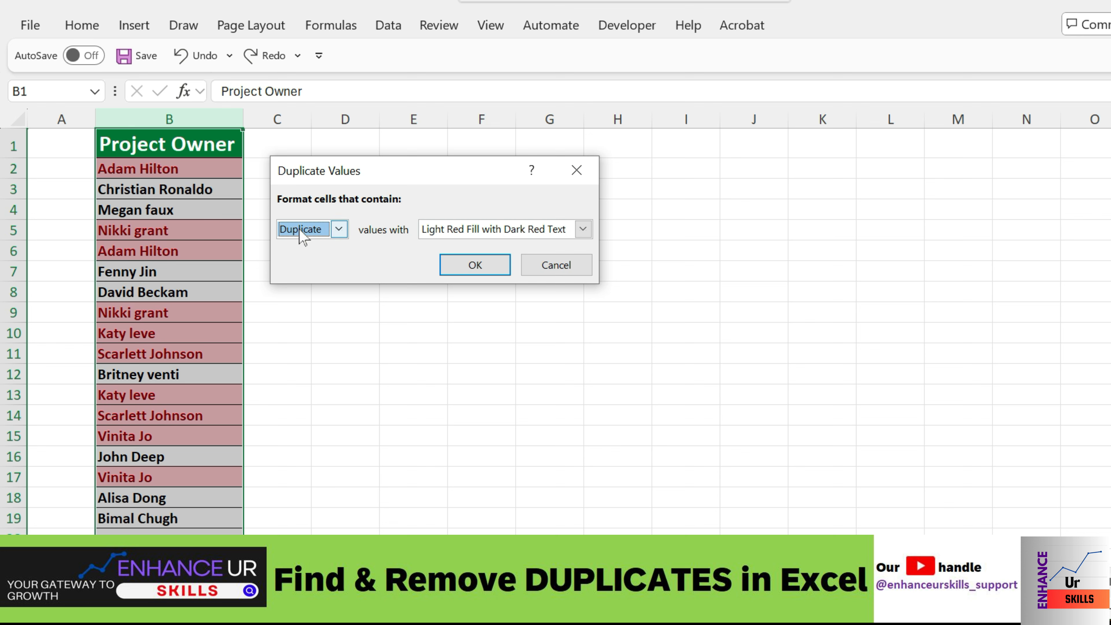
Try Yellow Fill with Dark Yellow Text, Green Fill with Dark Green Text and Light Red Fill as the duplicates' format.
{"action": "left_click", "coordinate": [583, 229]}
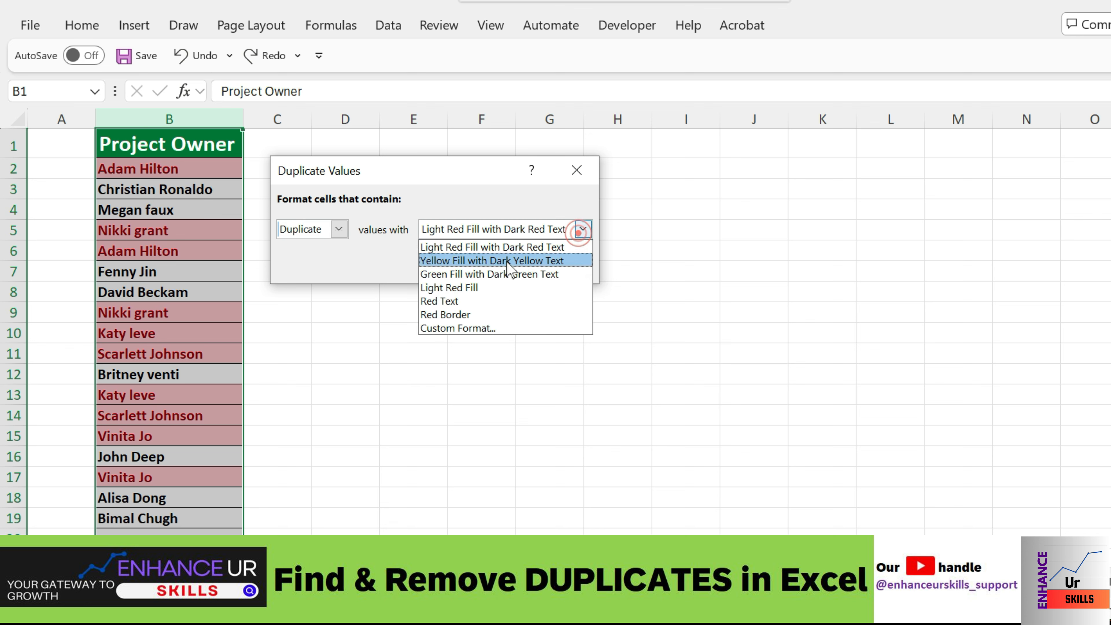
{"action": "left_click", "coordinate": [537, 260]}
{"action": "left_click", "coordinate": [583, 229]}
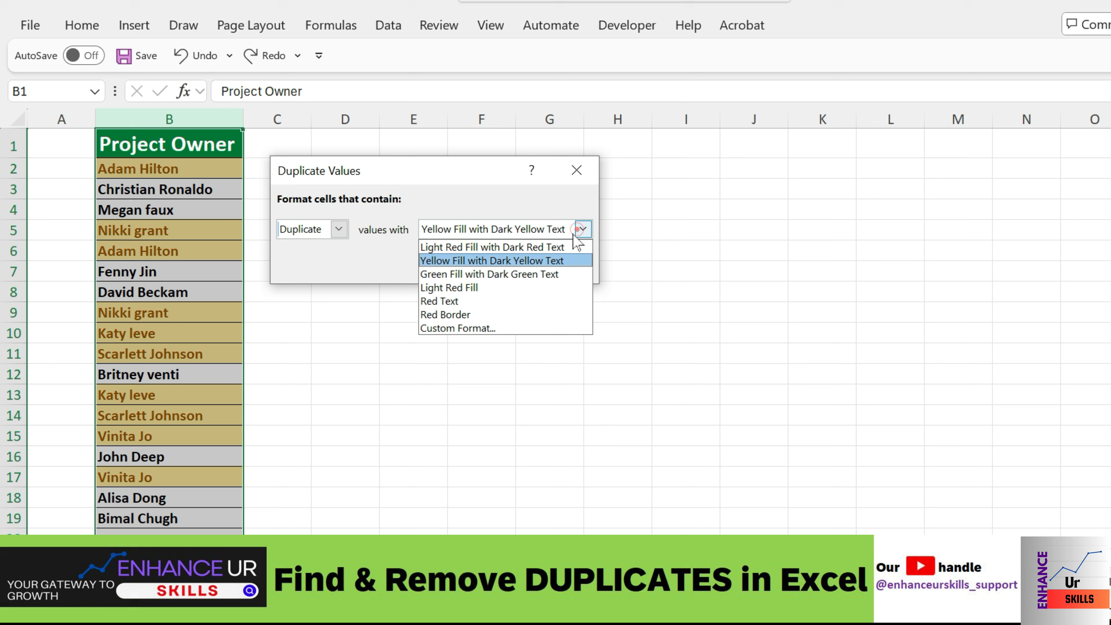
{"action": "left_click", "coordinate": [505, 272]}
{"action": "left_click", "coordinate": [583, 230]}
{"action": "left_click", "coordinate": [490, 285]}
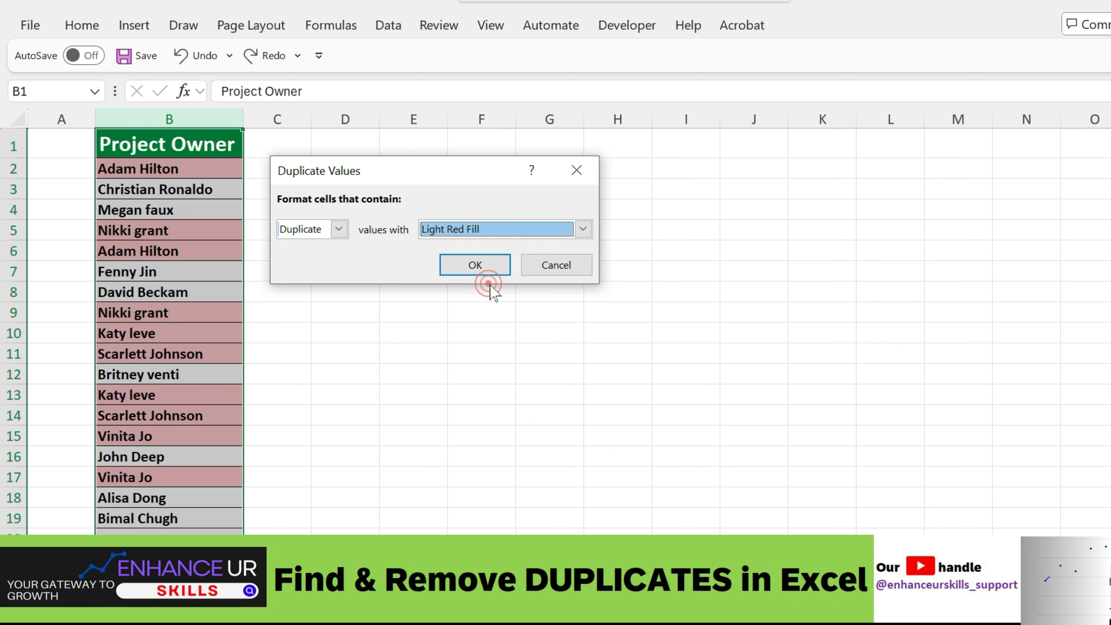
Try the Red Border and Red Text formats on the duplicates, and view the custom format options without applying any.
{"action": "left_click", "coordinate": [583, 229]}
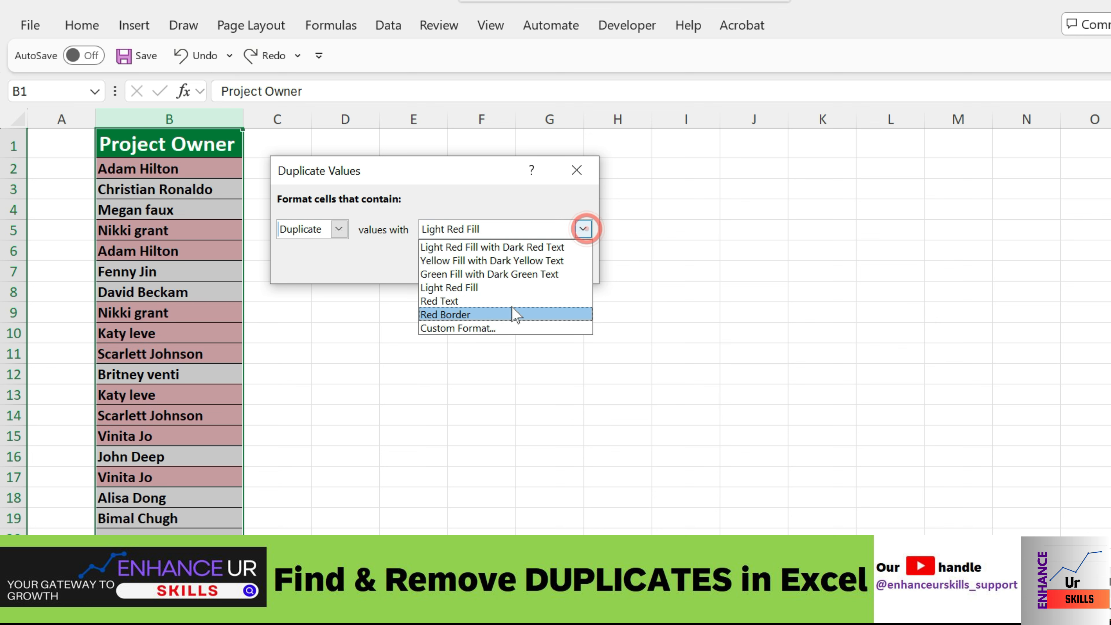
{"action": "left_click", "coordinate": [514, 317]}
{"action": "left_click", "coordinate": [583, 229]}
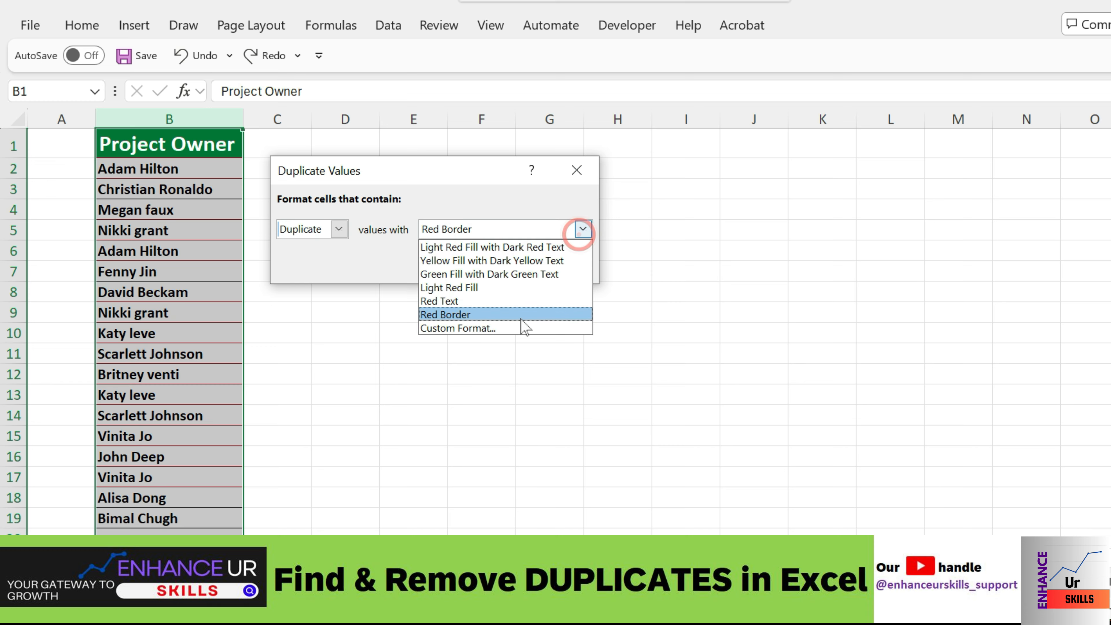
{"action": "left_click", "coordinate": [526, 302]}
{"action": "left_click", "coordinate": [579, 229]}
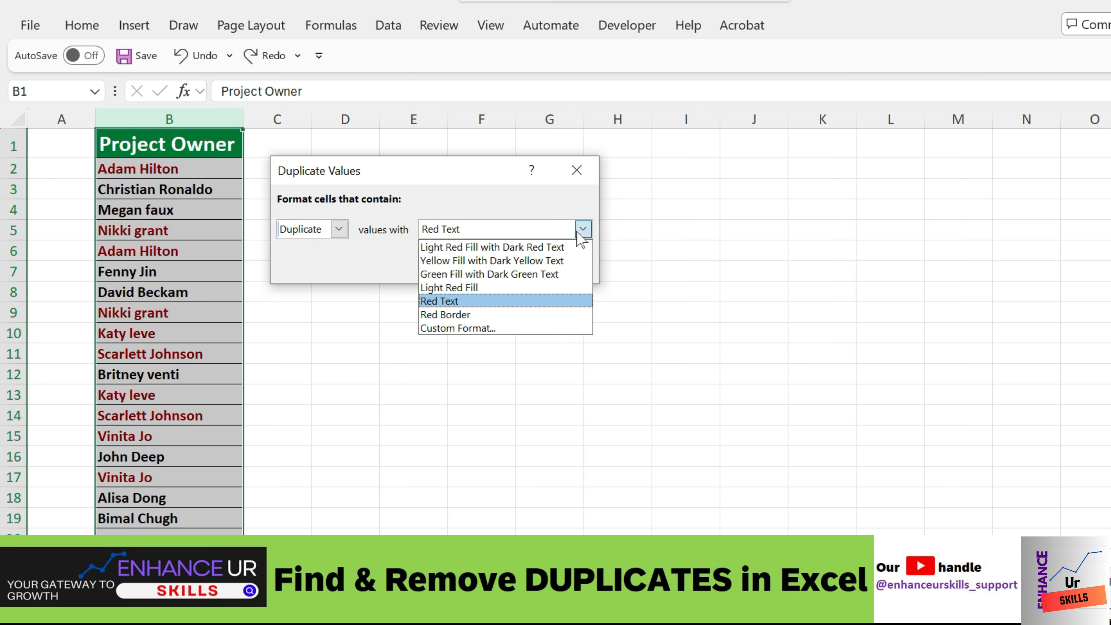
{"action": "left_click", "coordinate": [508, 329]}
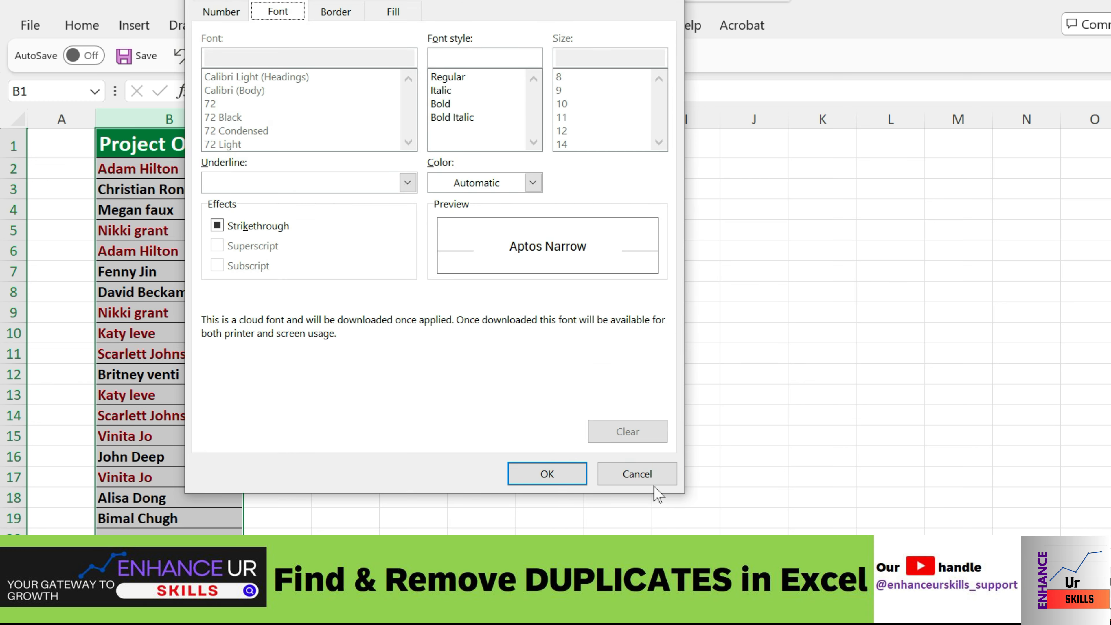
{"action": "left_click", "coordinate": [647, 474]}
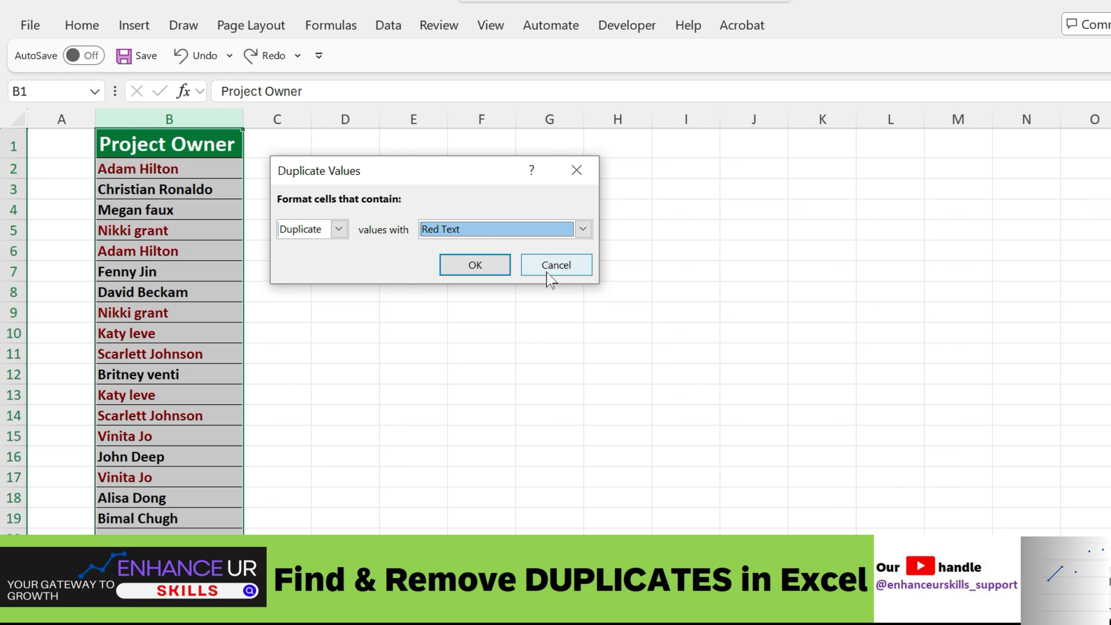
Set the duplicates' format to Light Red Fill with Dark Red Text and apply the rule.
{"action": "left_click", "coordinate": [582, 230]}
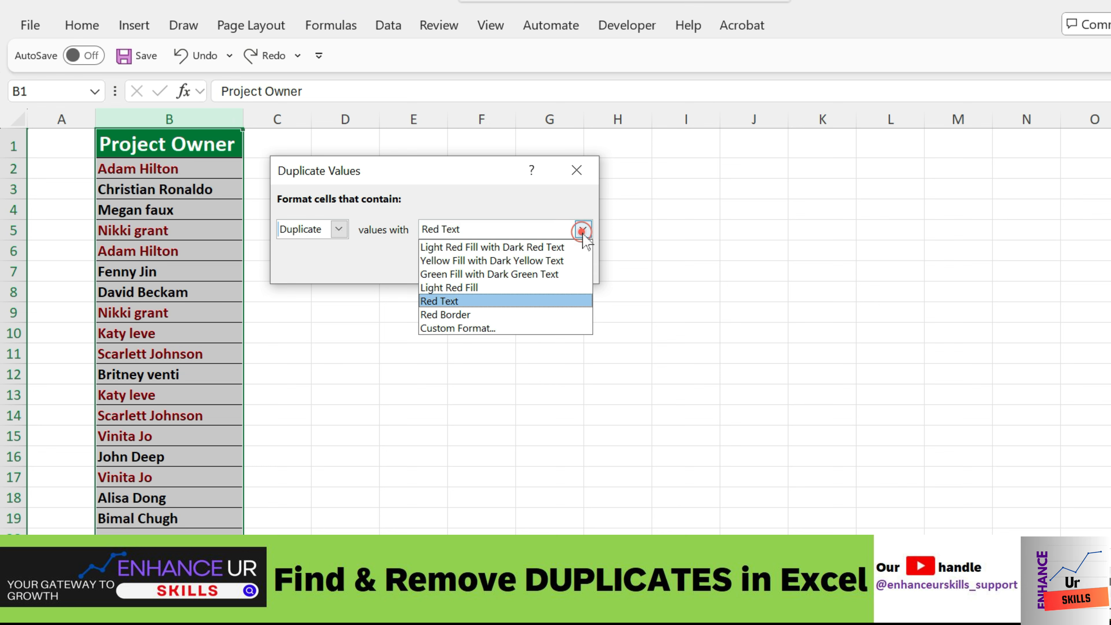
{"action": "left_click", "coordinate": [525, 250]}
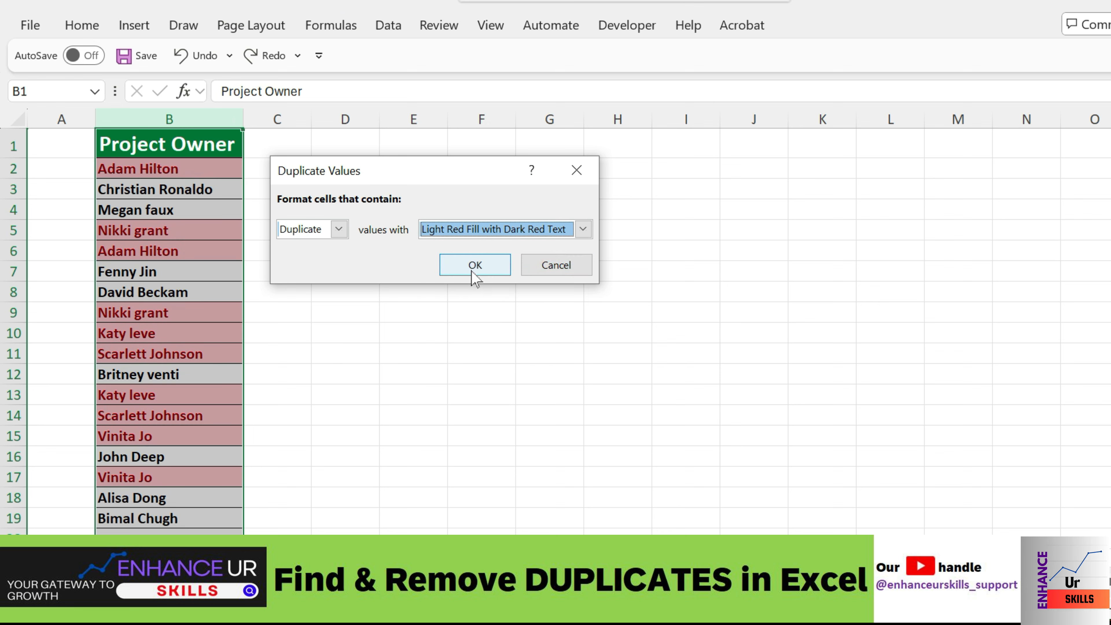
{"action": "left_click", "coordinate": [475, 265]}
Examine each highlighted duplicate entry in the Project Owner column from row 2 to row 17.
{"action": "left_click", "coordinate": [189, 173]}
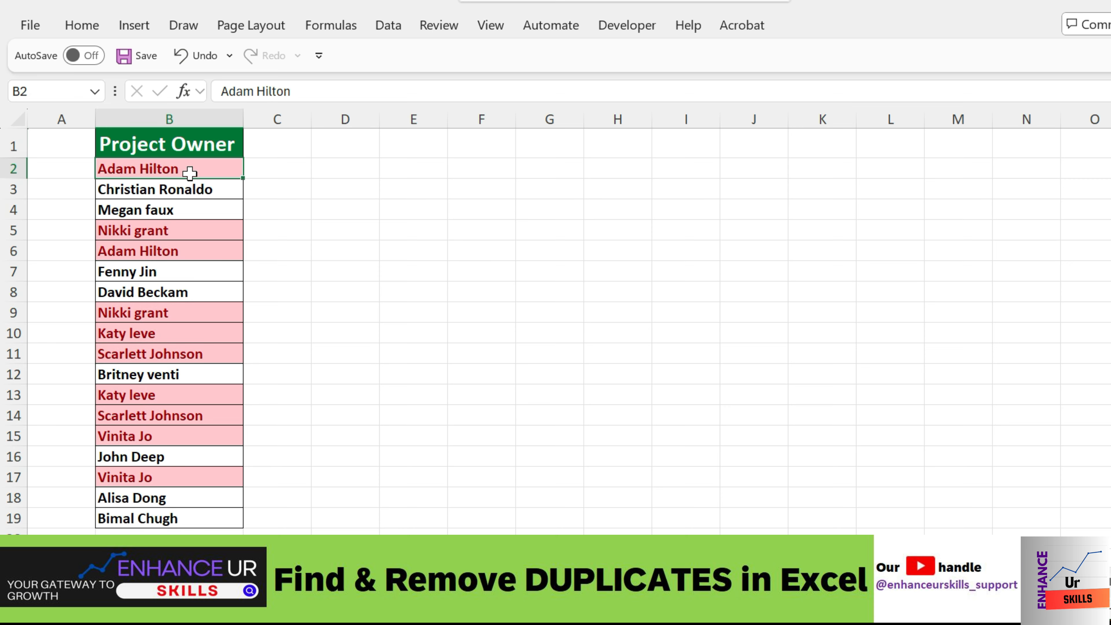
{"action": "left_click", "coordinate": [226, 235]}
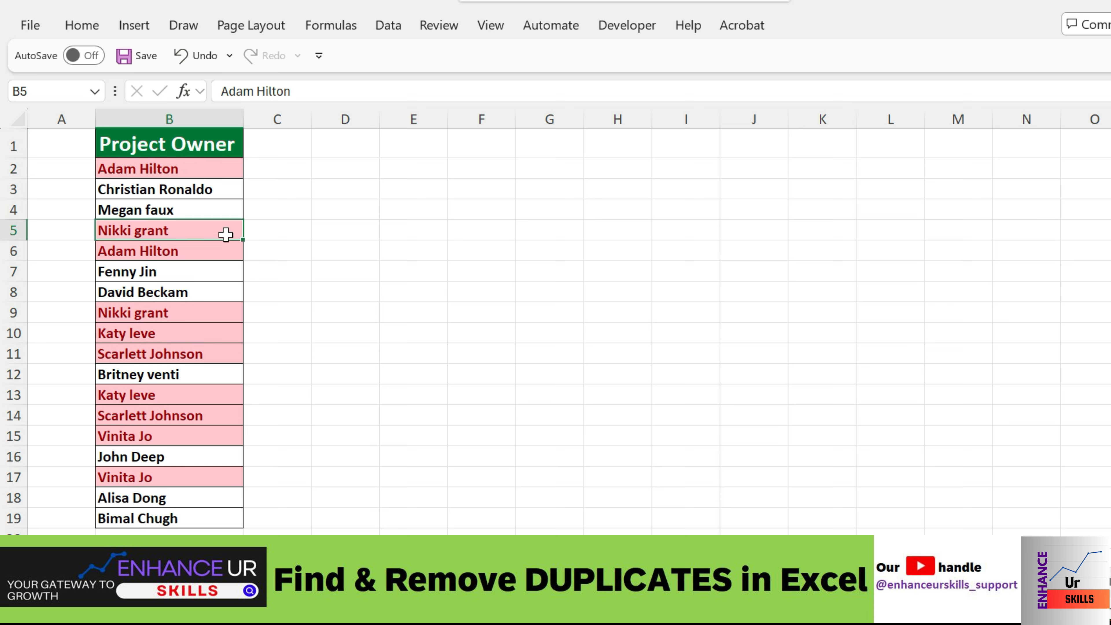
{"action": "left_click", "coordinate": [226, 252]}
{"action": "left_click", "coordinate": [226, 312]}
{"action": "left_click", "coordinate": [226, 334]}
{"action": "left_click", "coordinate": [223, 353]}
{"action": "left_click", "coordinate": [217, 397]}
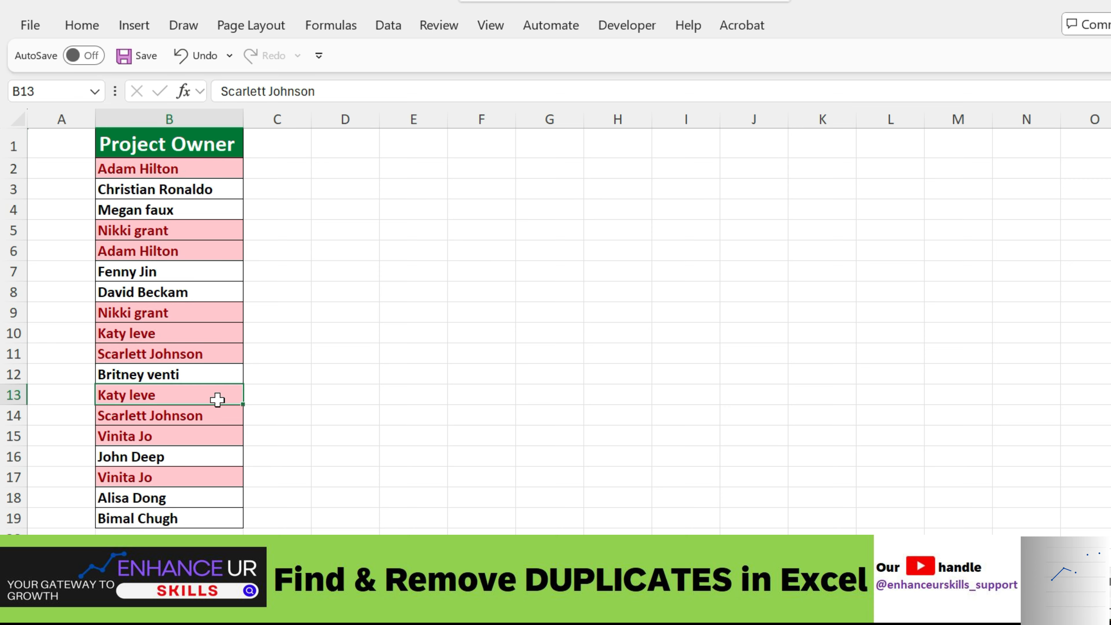
{"action": "left_click", "coordinate": [216, 417]}
{"action": "left_click", "coordinate": [216, 437]}
{"action": "left_click", "coordinate": [211, 482]}
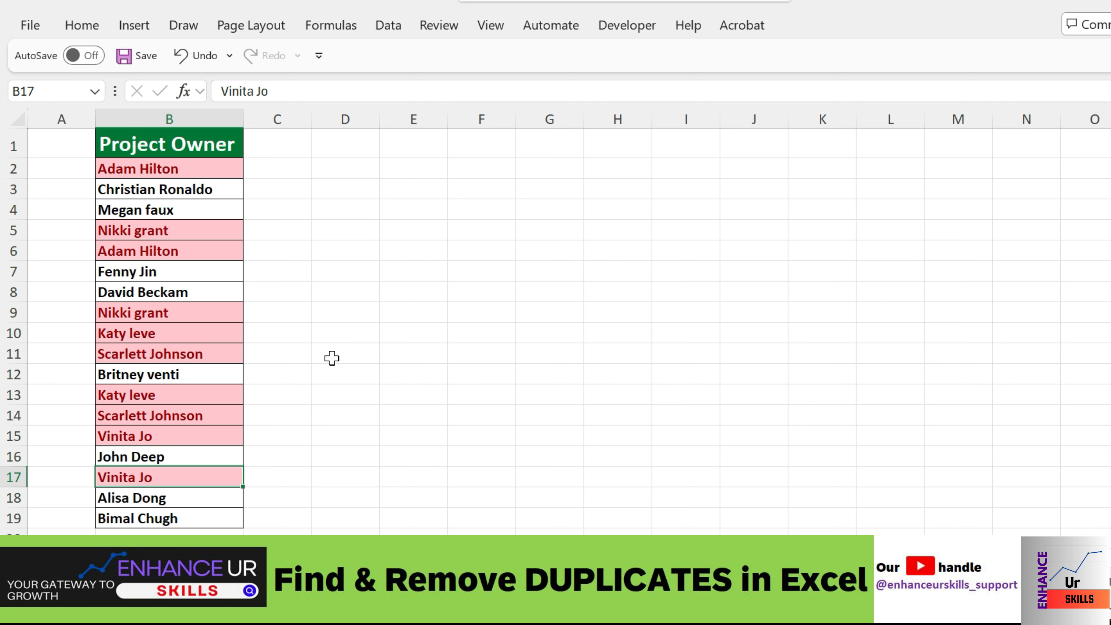
{"action": "left_click", "coordinate": [338, 275]}
{"action": "left_click", "coordinate": [296, 314]}
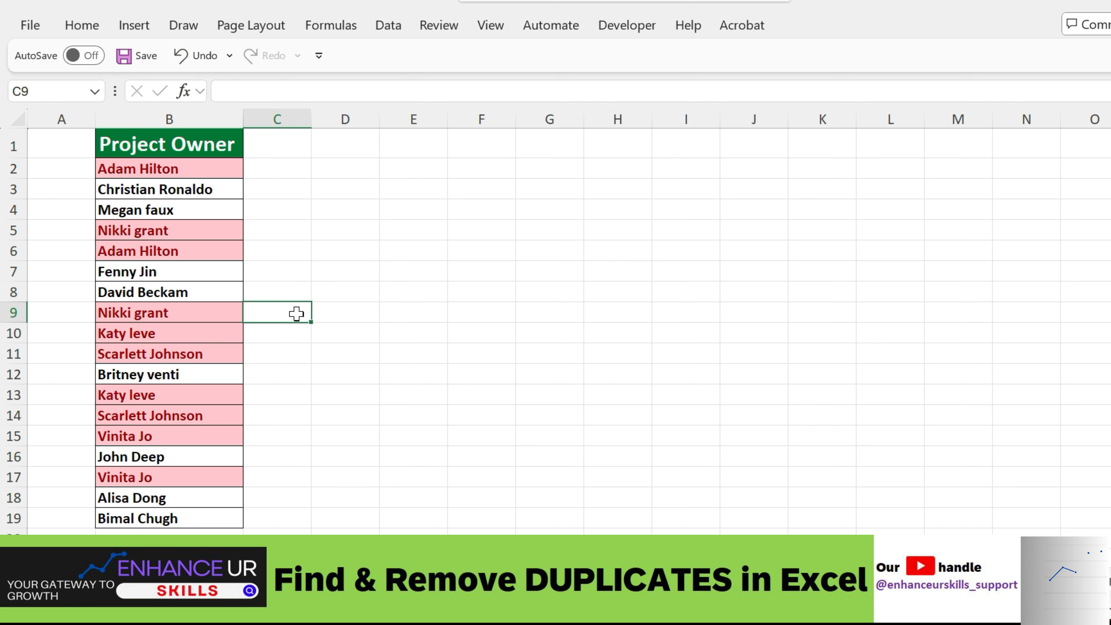
{"action": "left_click", "coordinate": [351, 314]}
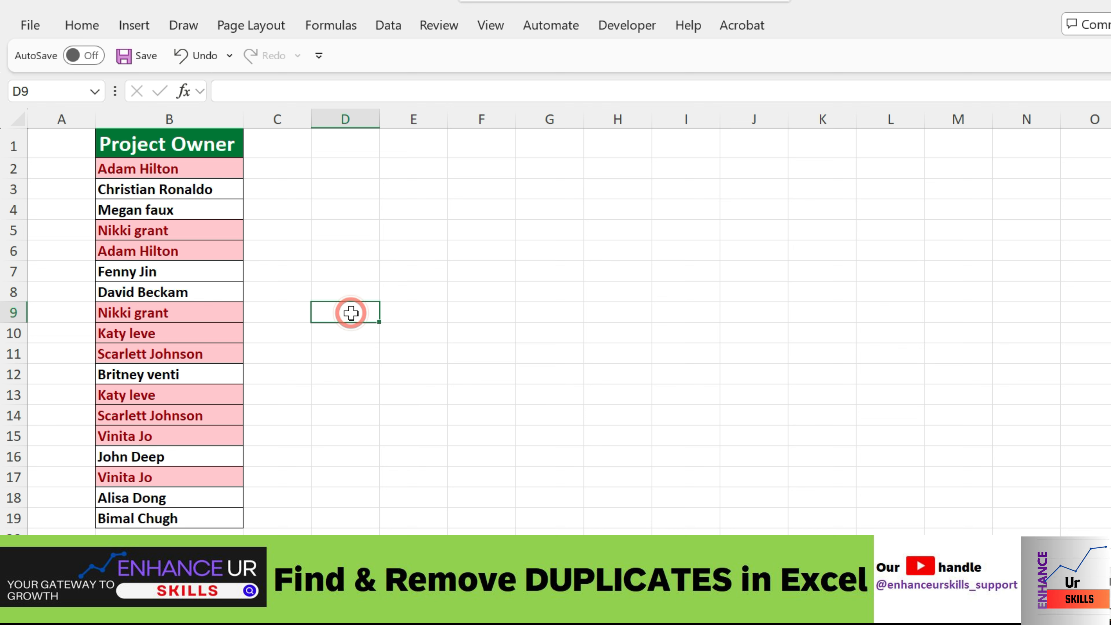
Remove the duplicate values from the Project Owner column, treating the first row as a header.
{"action": "left_click", "coordinate": [201, 113]}
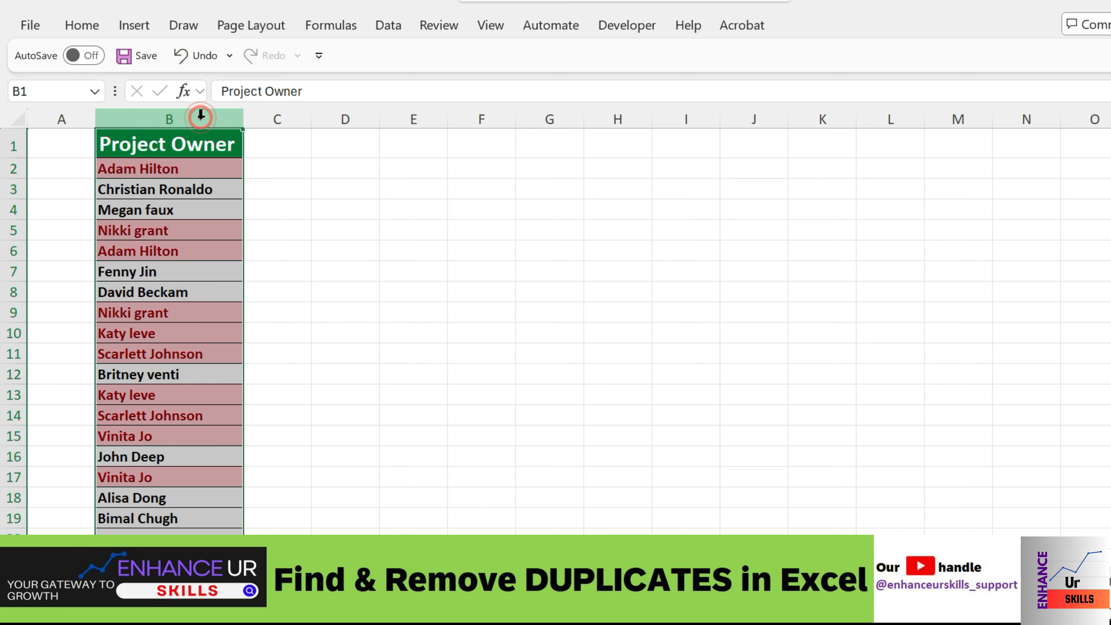
{"action": "left_click", "coordinate": [384, 30]}
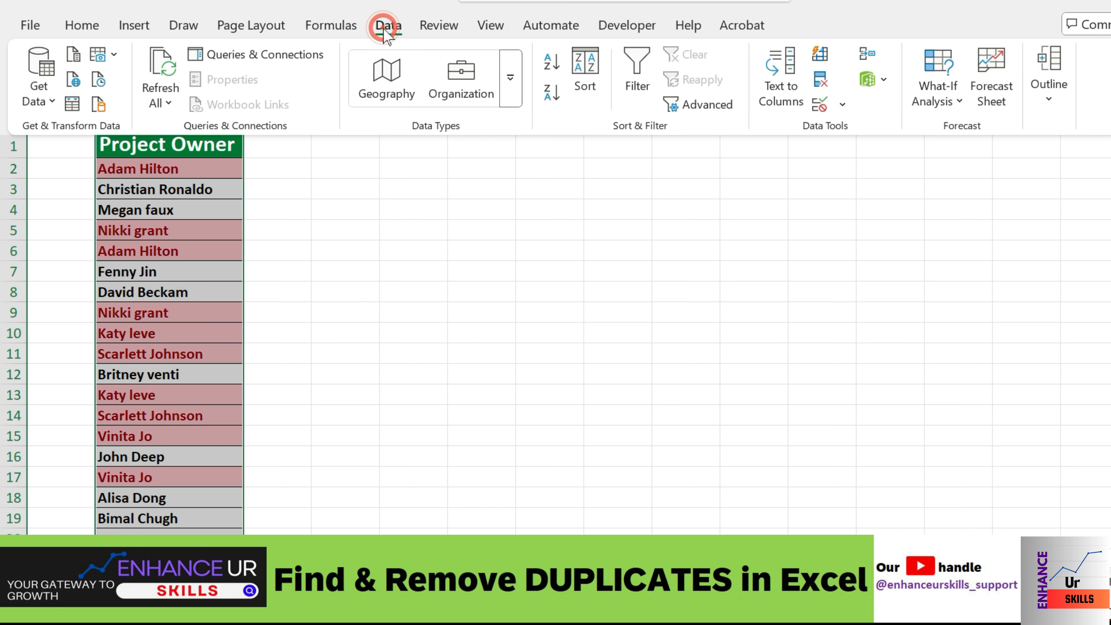
{"action": "left_click", "coordinate": [825, 83]}
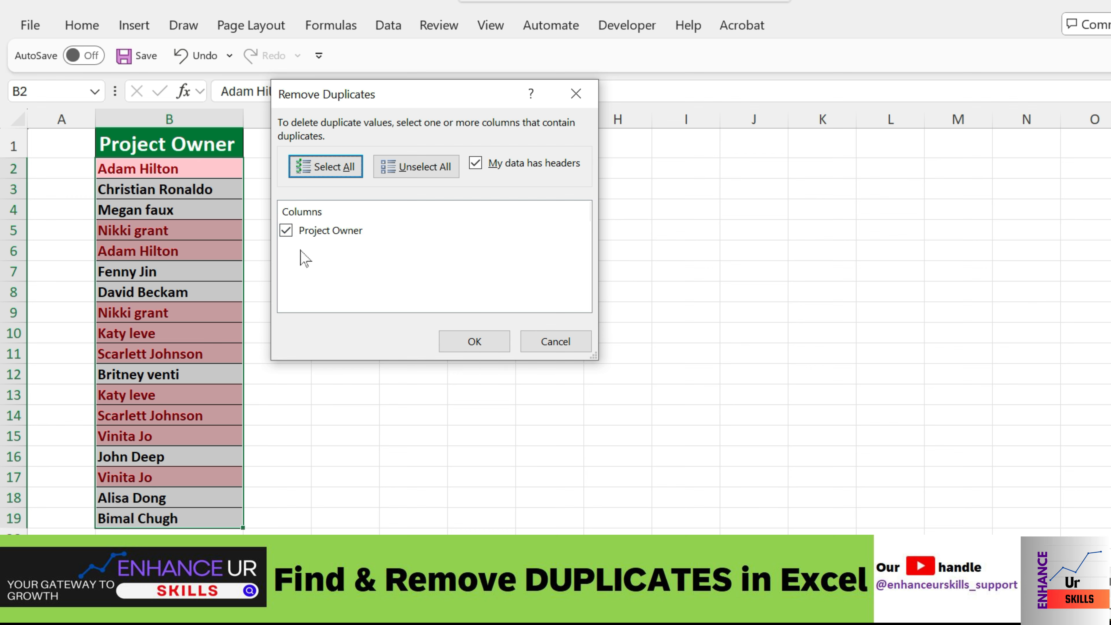
{"action": "left_click", "coordinate": [473, 346]}
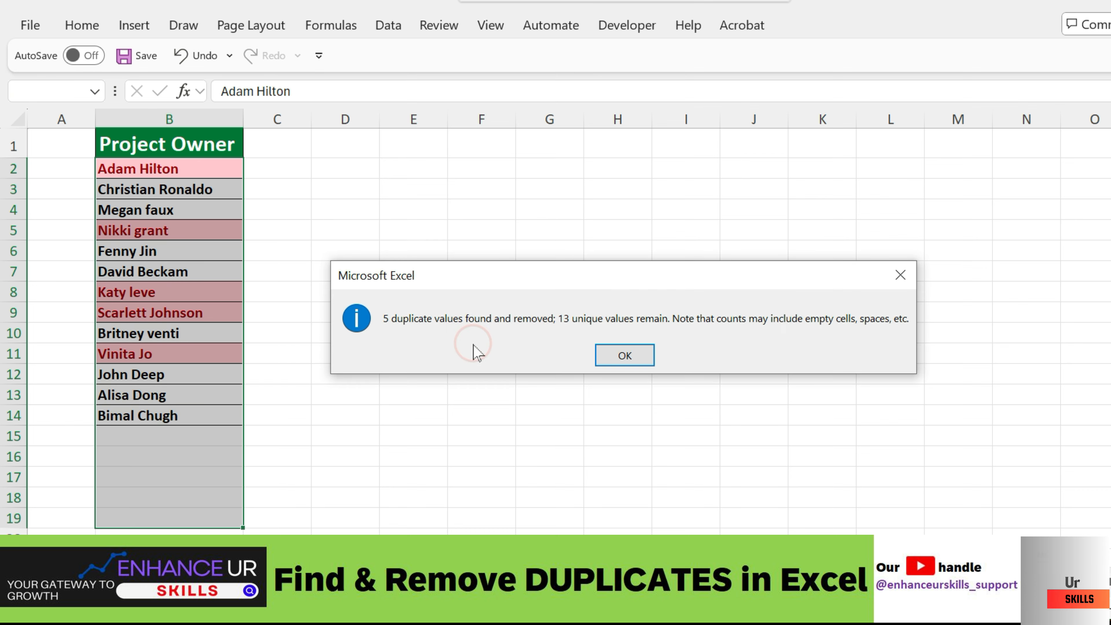
{"action": "left_click_drag", "start_coordinate": [434, 285], "coordinate": [371, 240]}
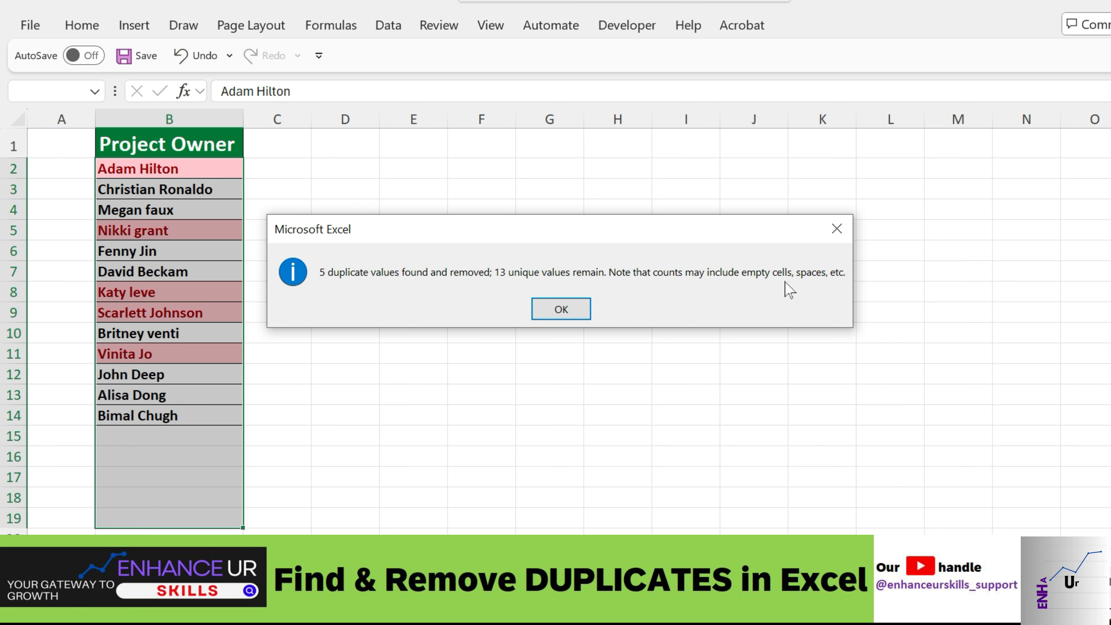
{"action": "left_click", "coordinate": [561, 309]}
{"action": "left_click", "coordinate": [353, 275]}
{"action": "left_click", "coordinate": [353, 275]}
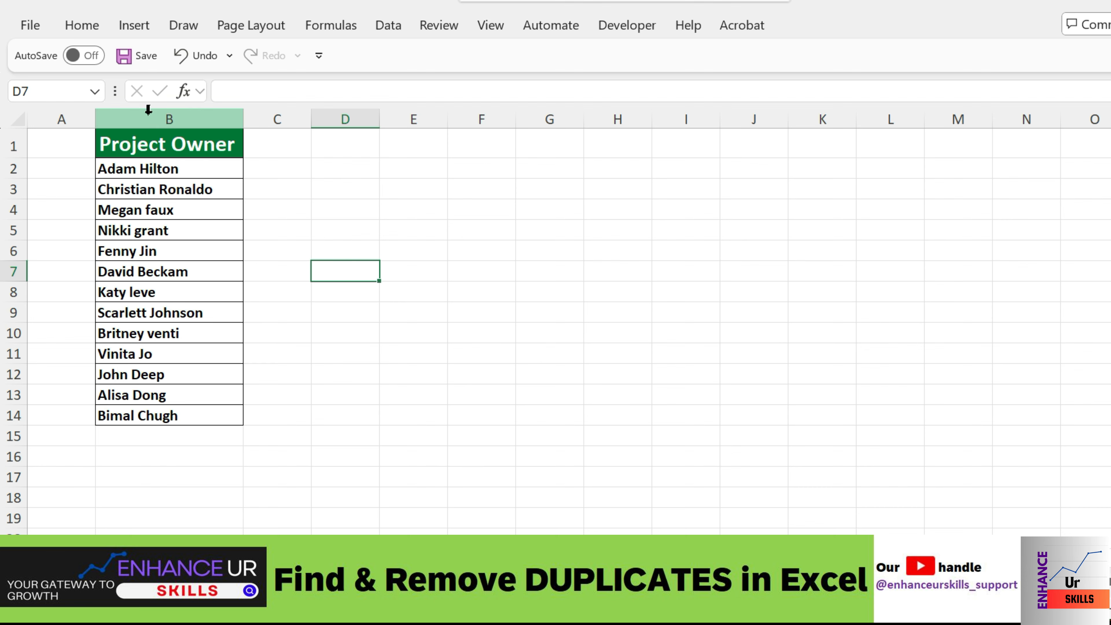
{"action": "left_click_drag", "start_coordinate": [213, 120], "coordinate": [551, 118]}
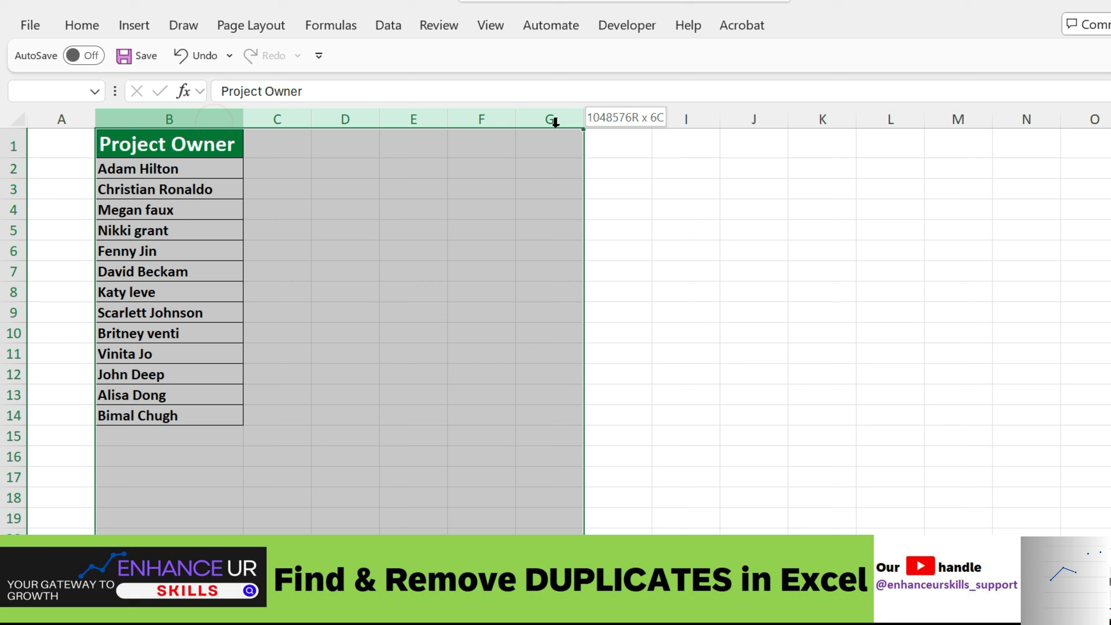
{"action": "left_click", "coordinate": [264, 169]}
{"action": "left_click", "coordinate": [346, 252]}
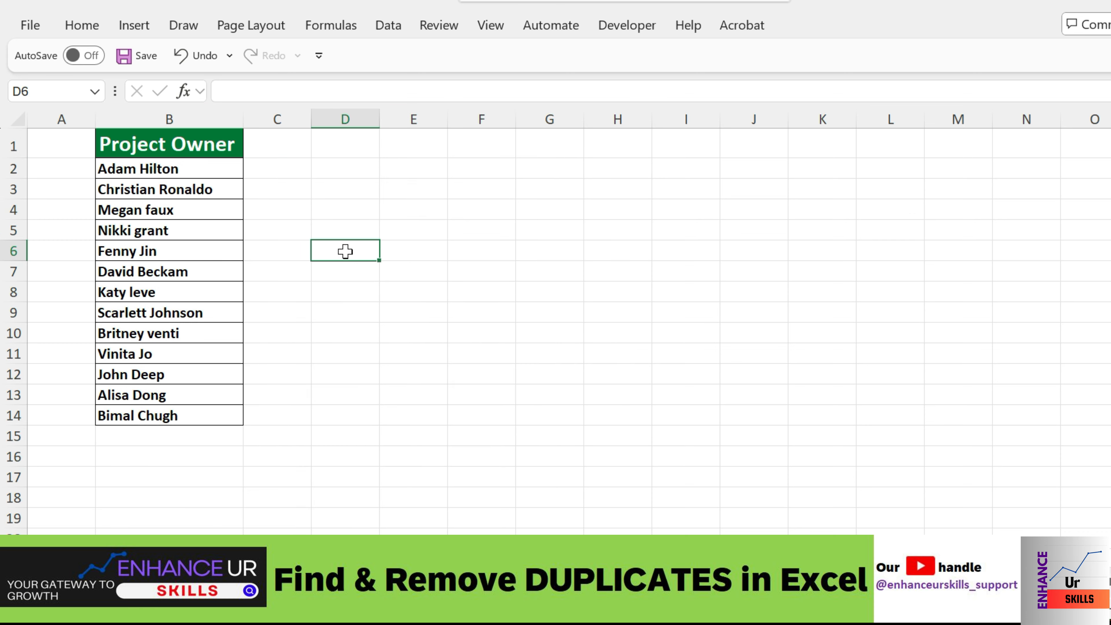